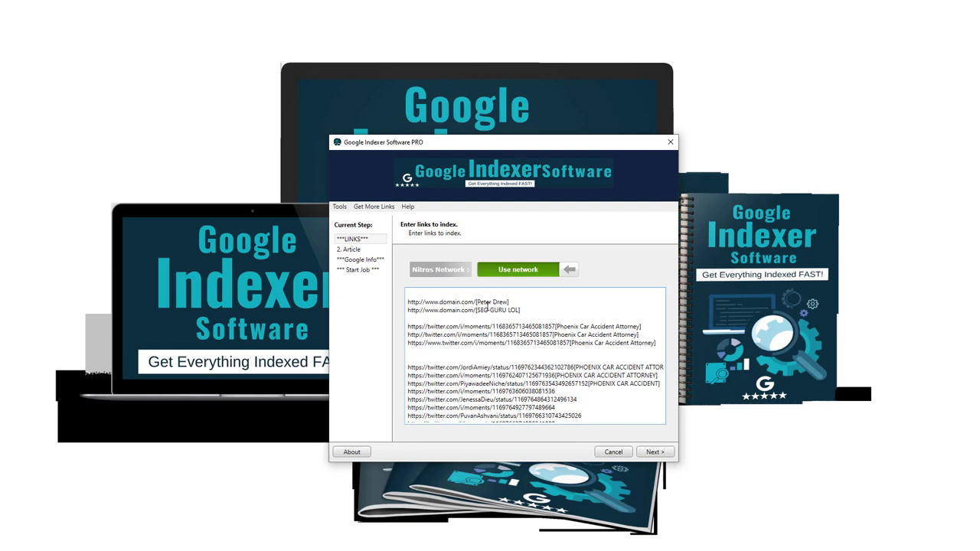
Highlight the SEO anchor text in the link and advance to the Article step.
left_click_drag(476, 310, 489, 310)
left_click(652, 451)
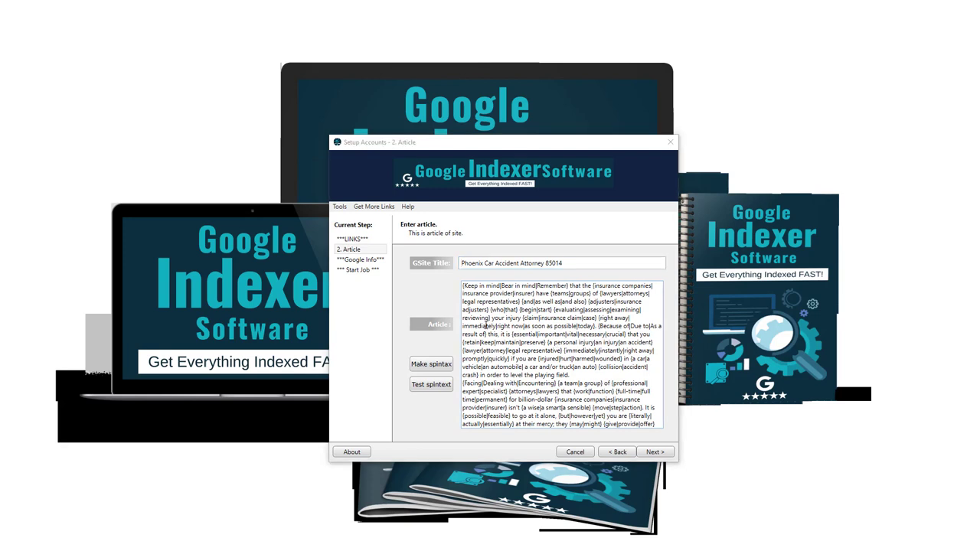
Select words in the 'Phoenix Car Accident Attorney 85014' site title, then preview a spun article.
left_click(591, 265)
left_click_drag(591, 266, 429, 267)
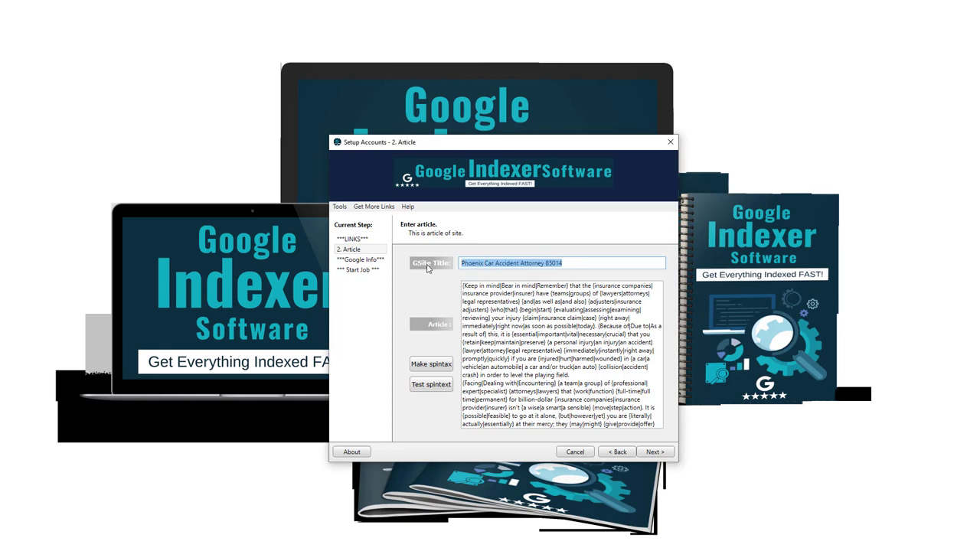
double_click(481, 267)
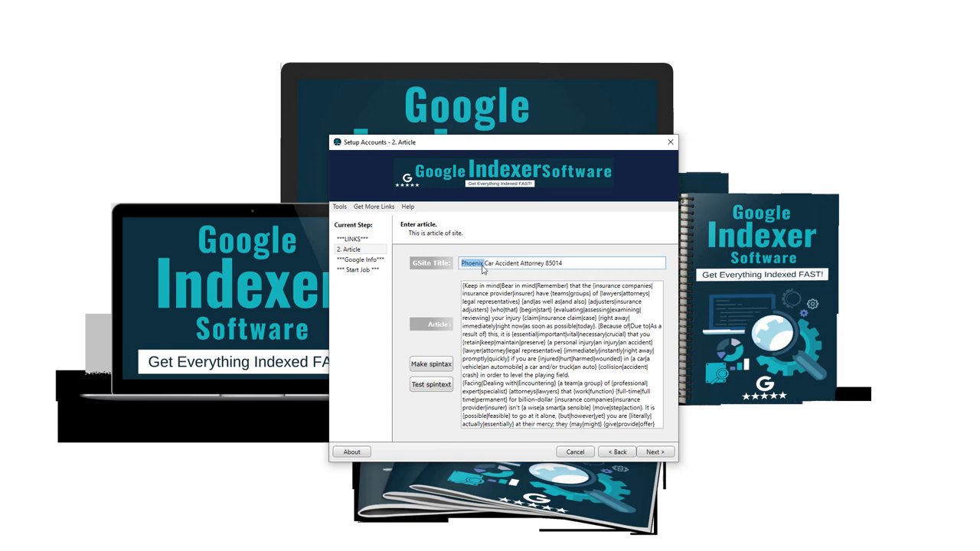
double_click(501, 265)
left_click(499, 323)
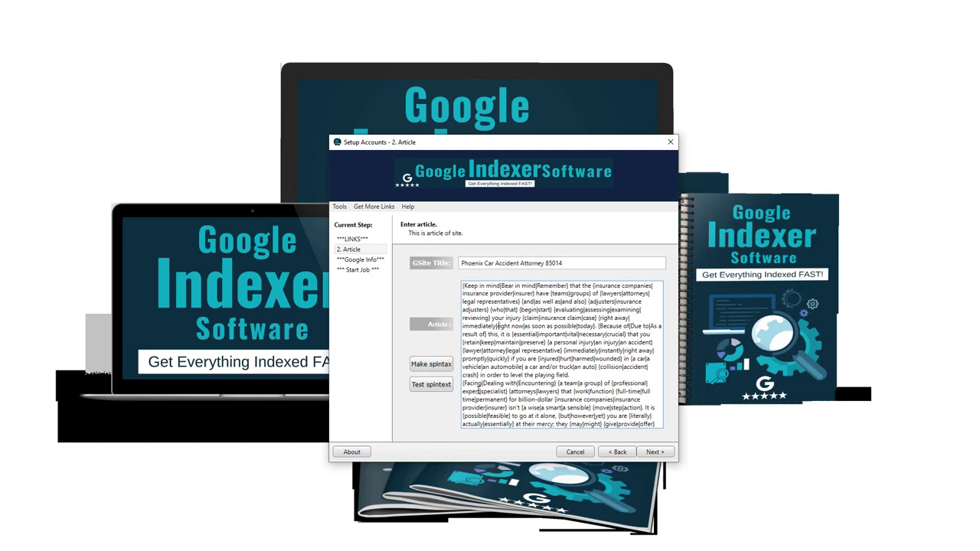
left_click(431, 384)
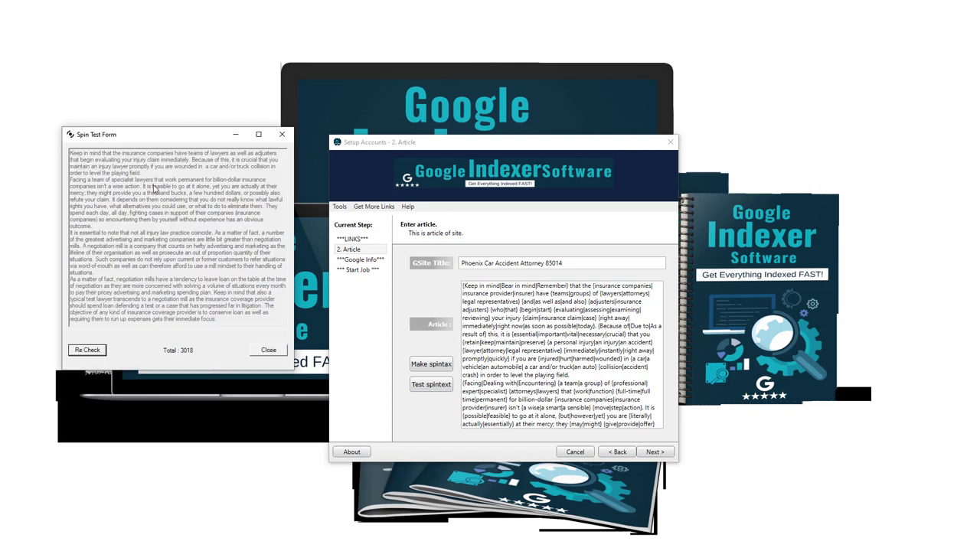
Centre the Spin Test Form, re-spin the article six times, then close the preview.
left_click_drag(173, 138, 535, 155)
left_click(450, 367)
left_click(450, 367)
left_click(450, 368)
left_click(460, 372)
left_click(460, 371)
left_click(460, 371)
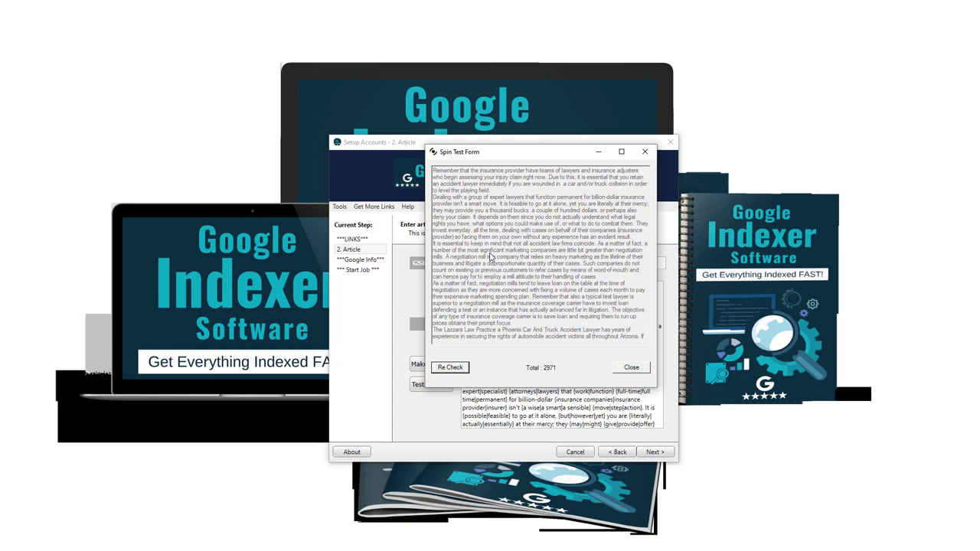
left_click(631, 367)
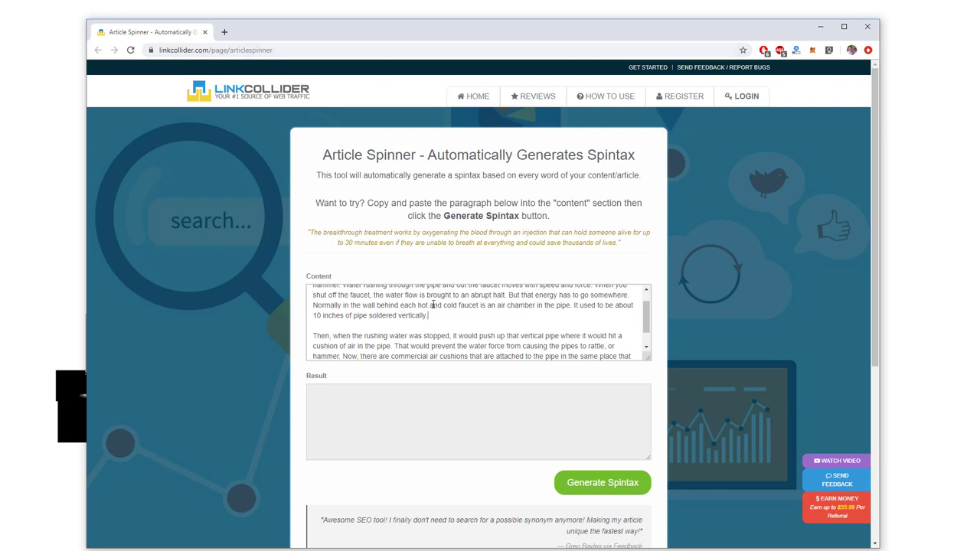
Generate spintax for the water-pipes article in LinkCollider and select the entire result.
left_click(609, 481)
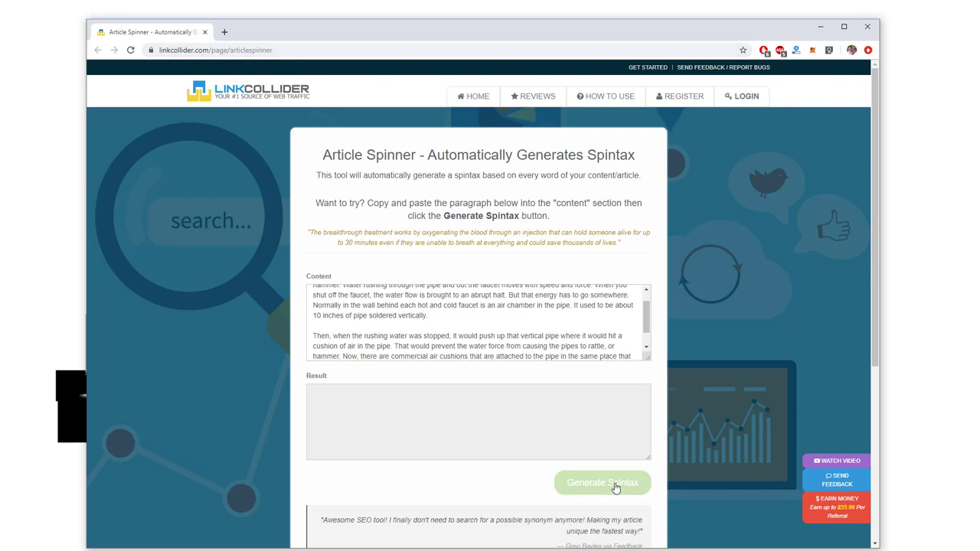
scroll(487, 430, "down", 3)
left_click(484, 430)
key("ctrl+a")
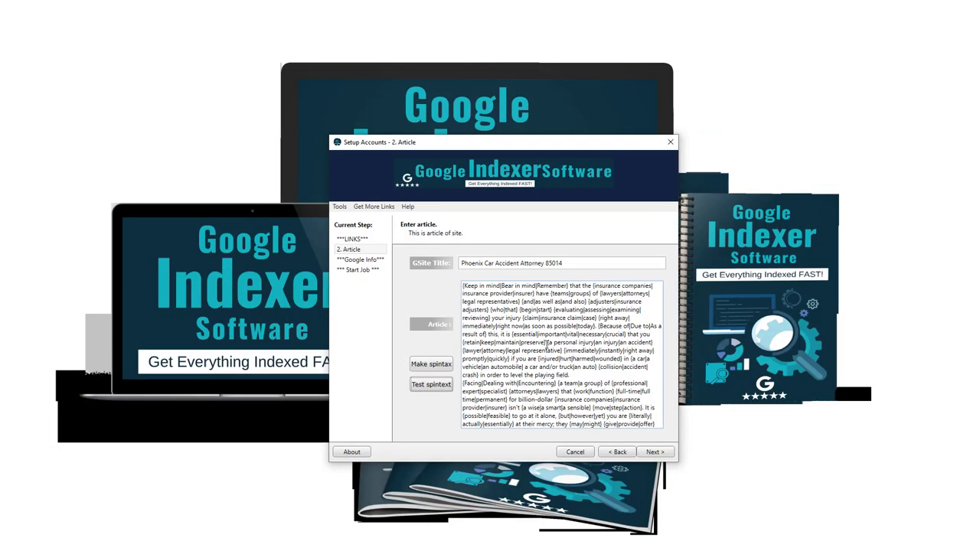
left_click(547, 342)
Advance to the Google Info step and select the first available Google account.
left_click(655, 451)
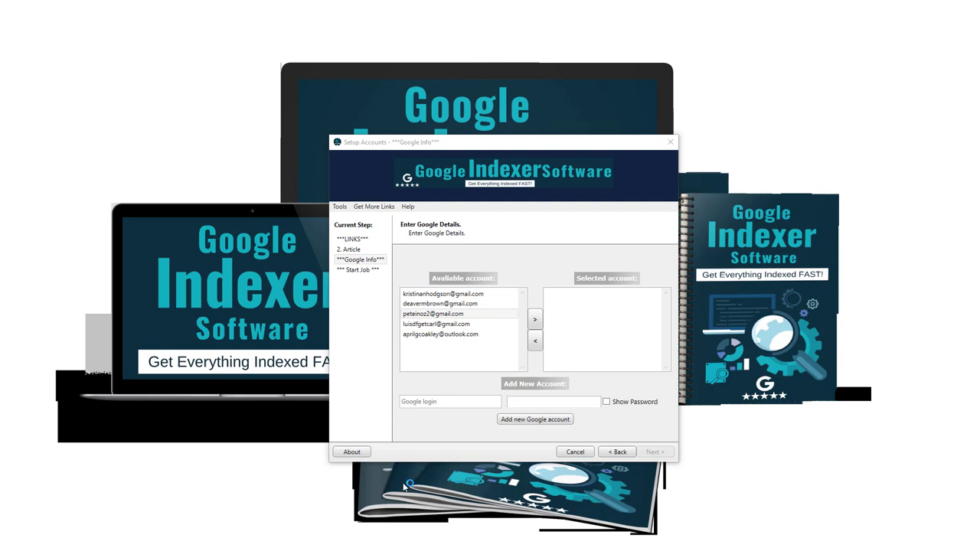
left_click(453, 295)
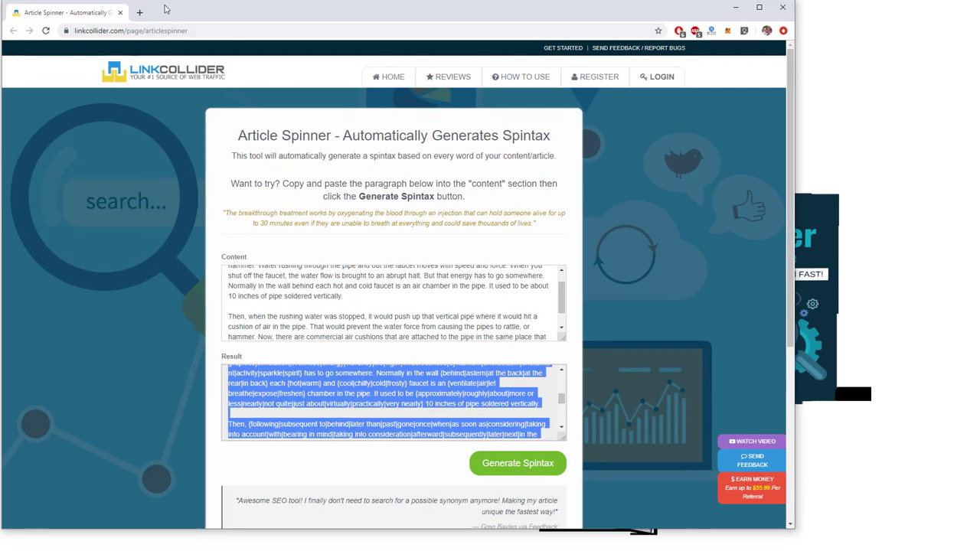
In a new browser tab, search 'webmaster tools google' and open the Webmaster Tools result.
left_click(139, 12)
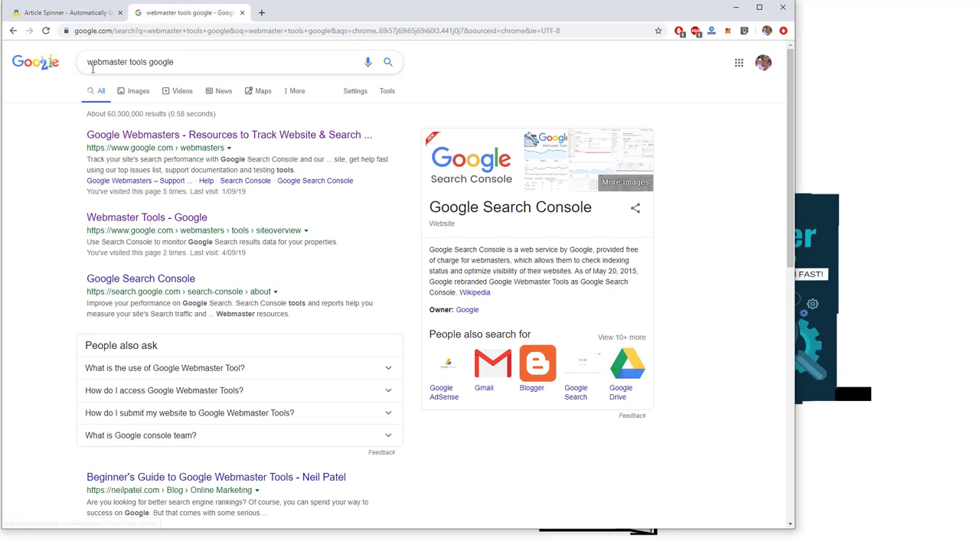
left_click(181, 220)
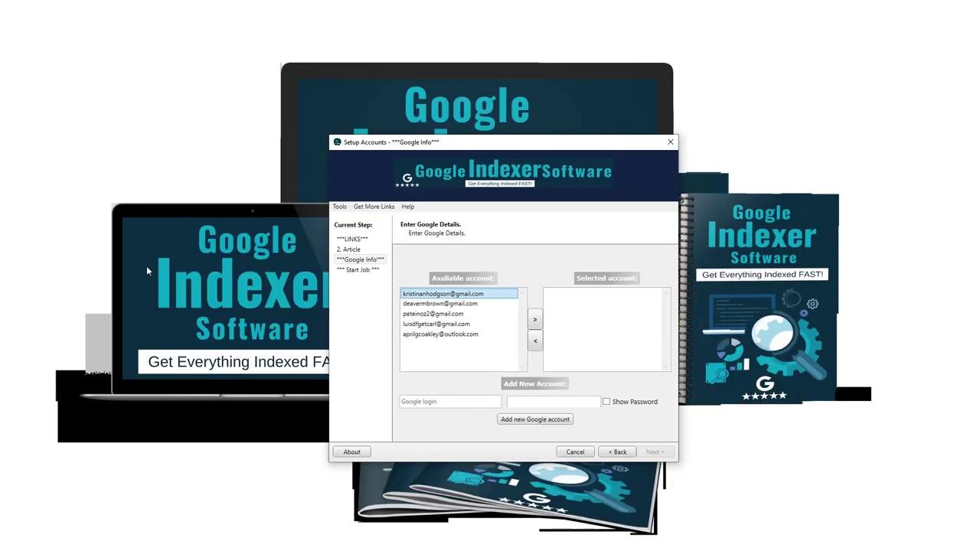
Pick among the available Google accounts and add the third one to Selected account.
left_click(437, 304)
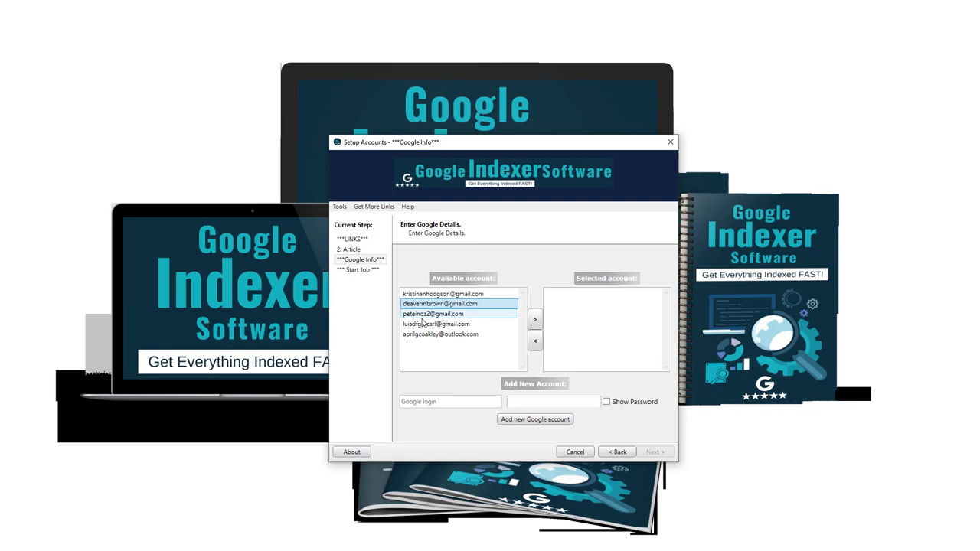
left_click(427, 295)
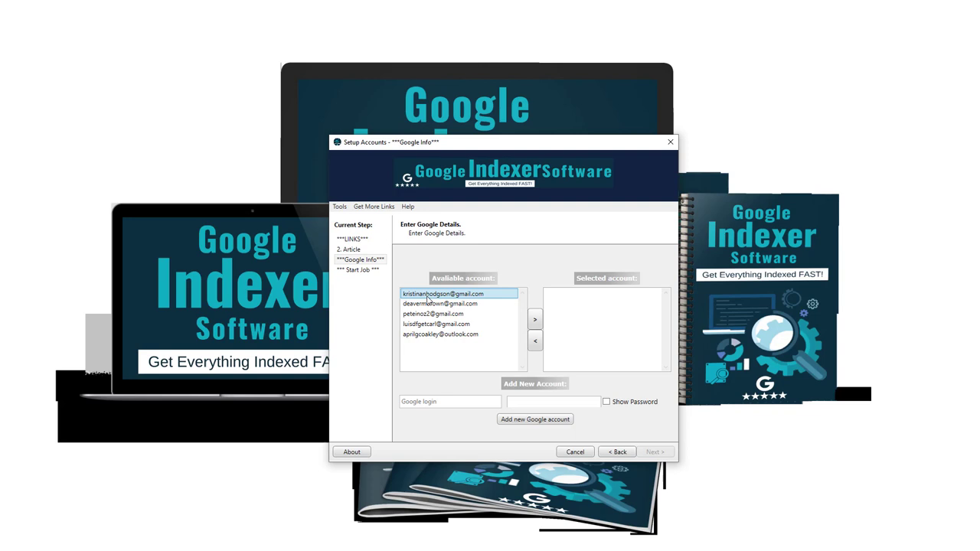
left_click(429, 303)
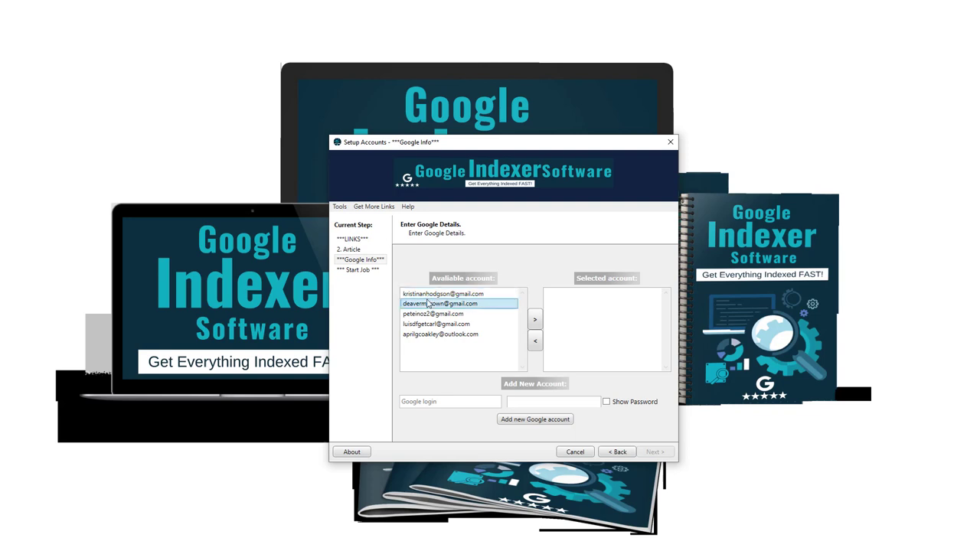
left_click(432, 327, "ctrl")
left_click_drag(433, 328, 431, 317)
double_click(432, 315)
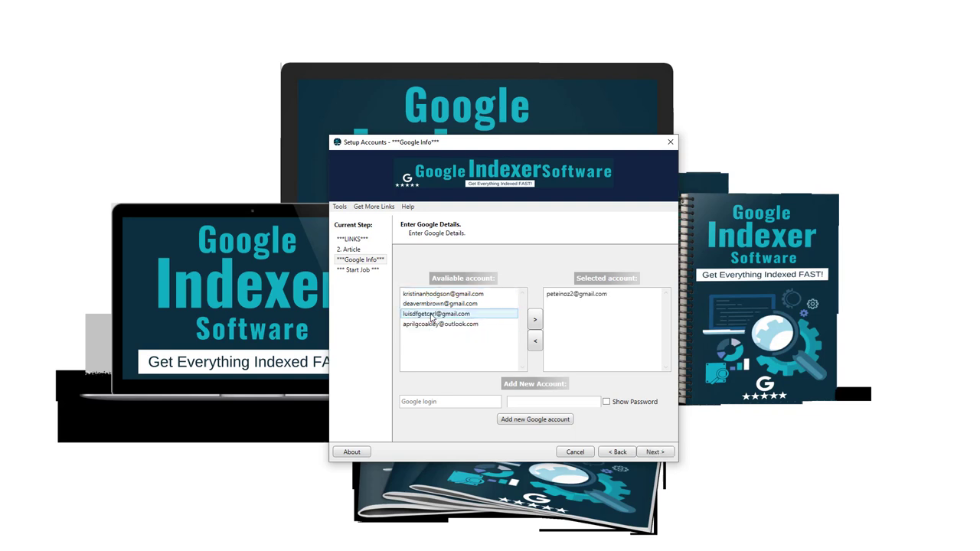
Compare available and selected accounts, opening and dismissing one account's options menu without deleting.
left_click(433, 304)
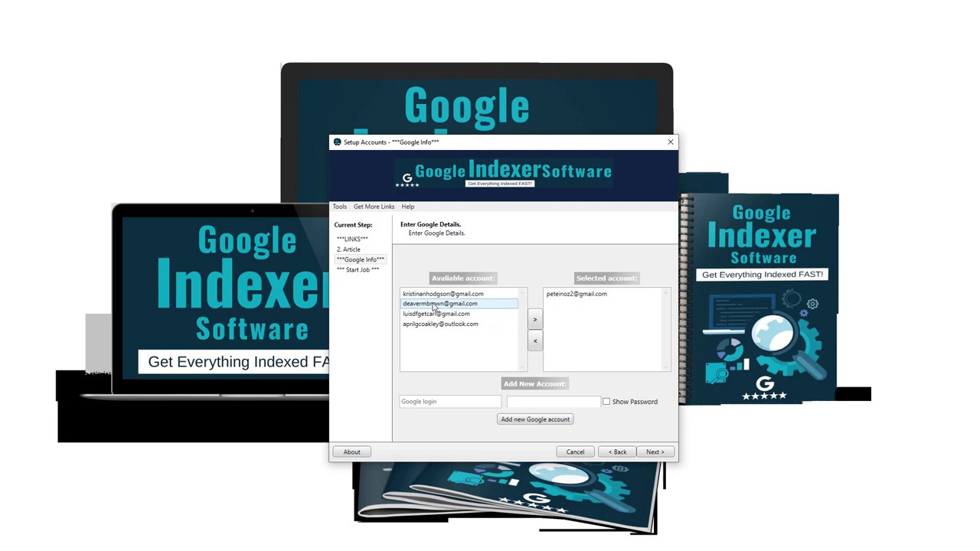
left_click(570, 298)
left_click(414, 323)
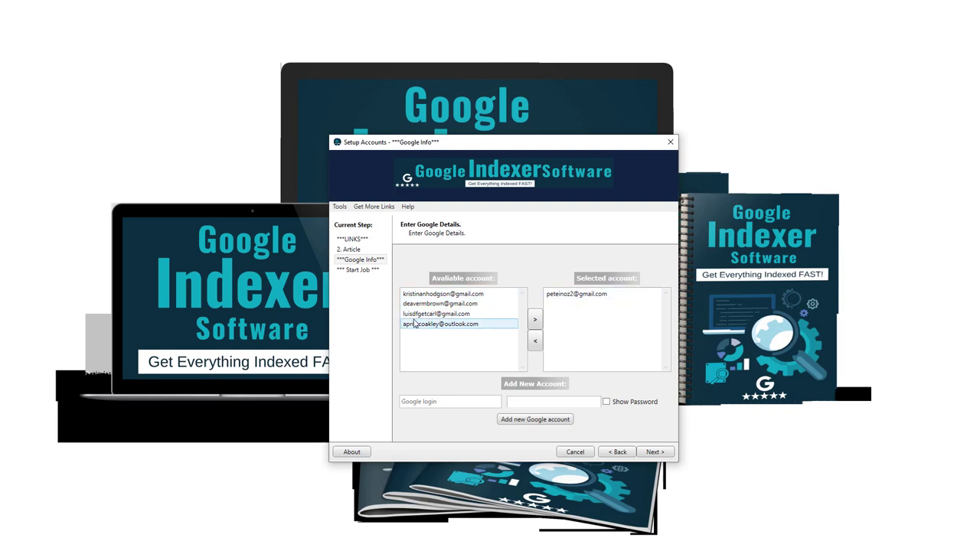
left_click(560, 297)
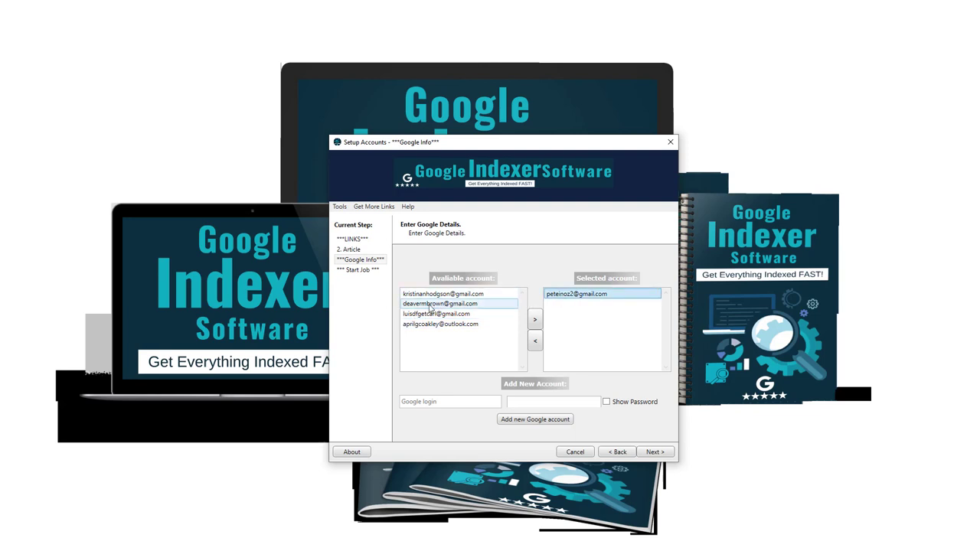
left_click(472, 306)
right_click(471, 308)
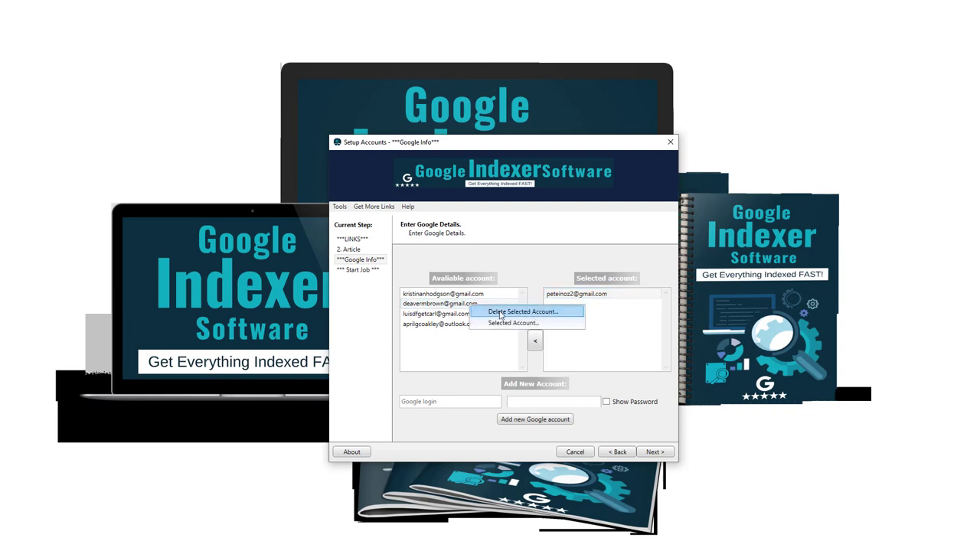
left_click(425, 314)
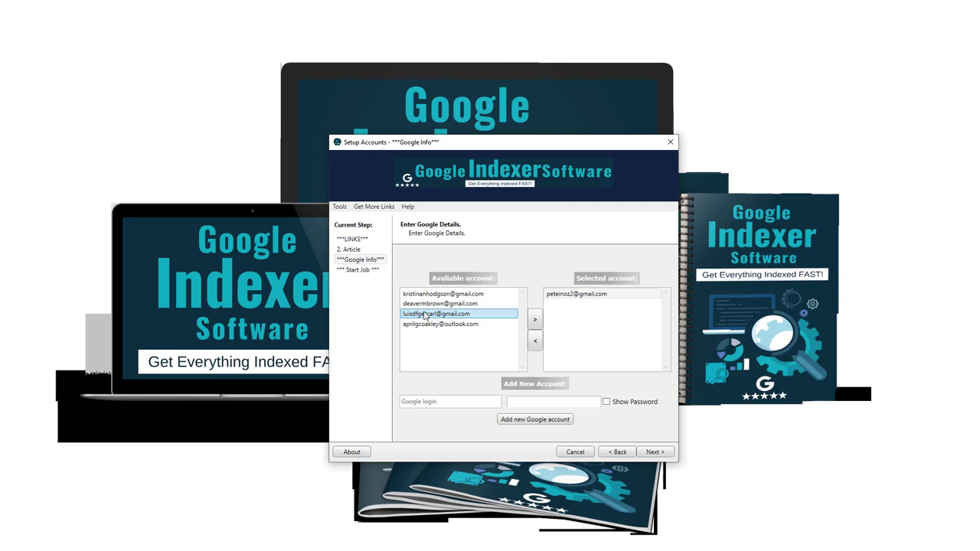
Confirm the single selected account and advance to the Start Job step.
left_click(440, 305)
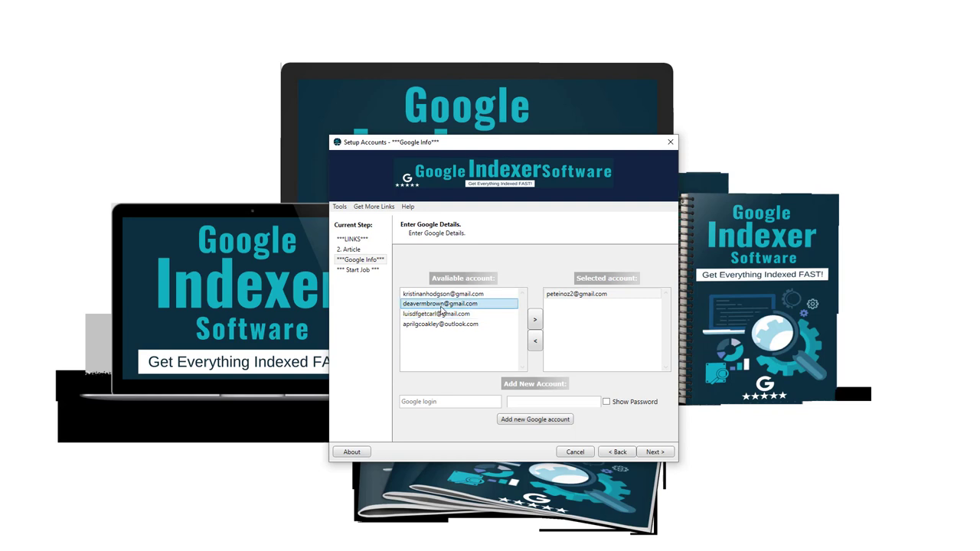
left_click(565, 296)
left_click(651, 452)
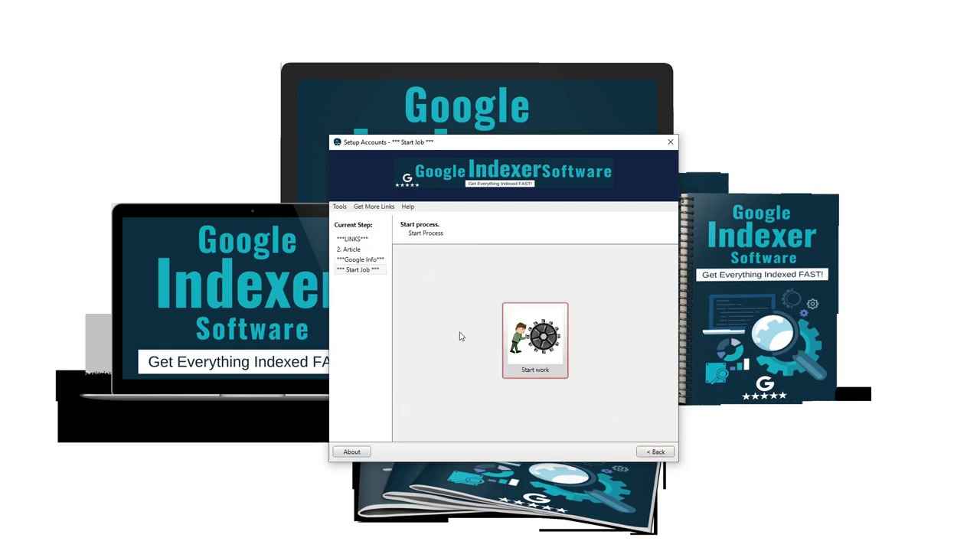
Step back from Start Job to the LINKS page and highlight the SEO anchor text.
left_click(655, 452)
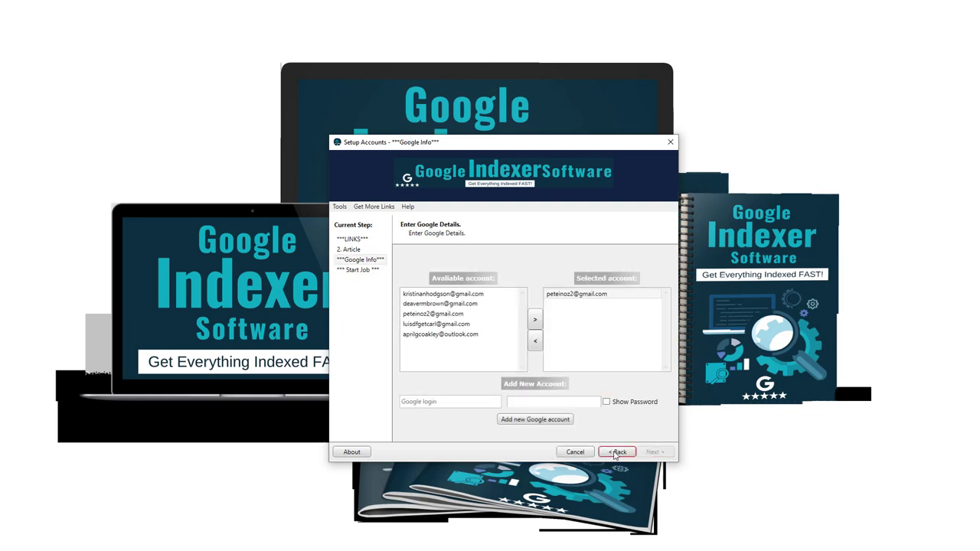
left_click(617, 451)
left_click(617, 451)
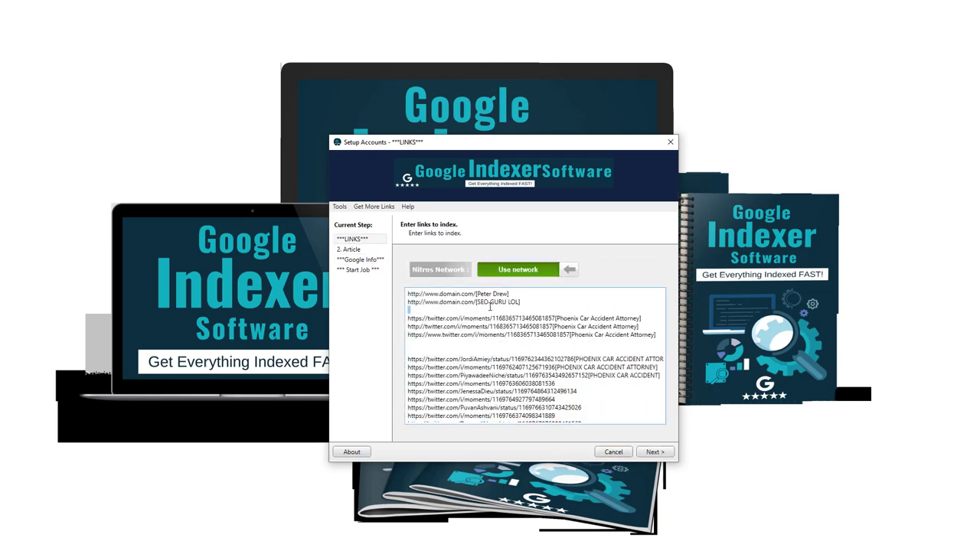
left_click_drag(489, 303, 476, 302)
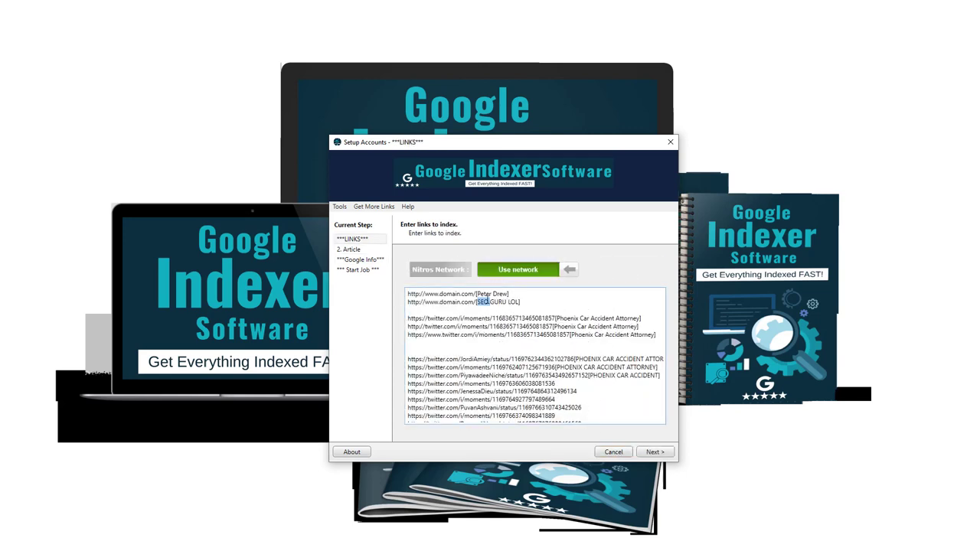
Return to Google Info and remove then re-add the chosen Google account.
left_click(653, 452)
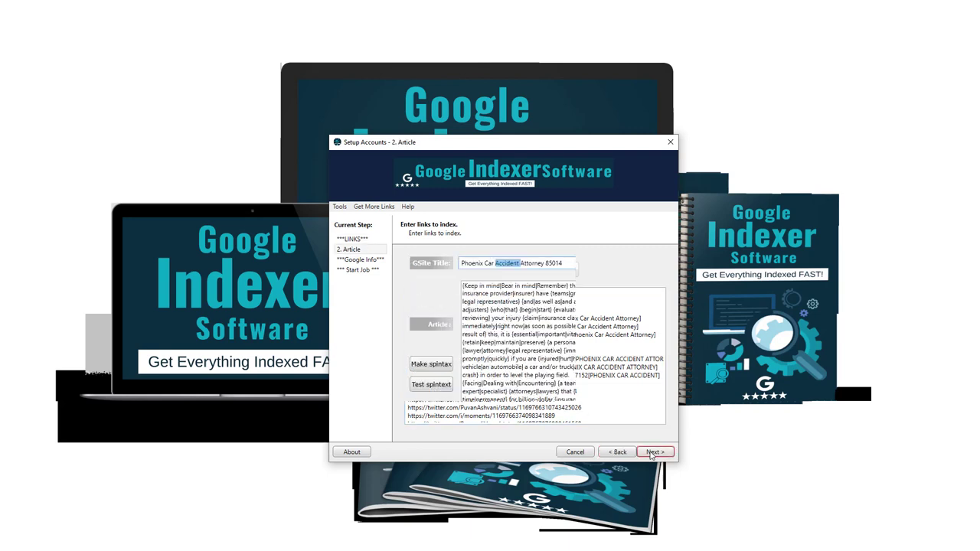
left_click(651, 452)
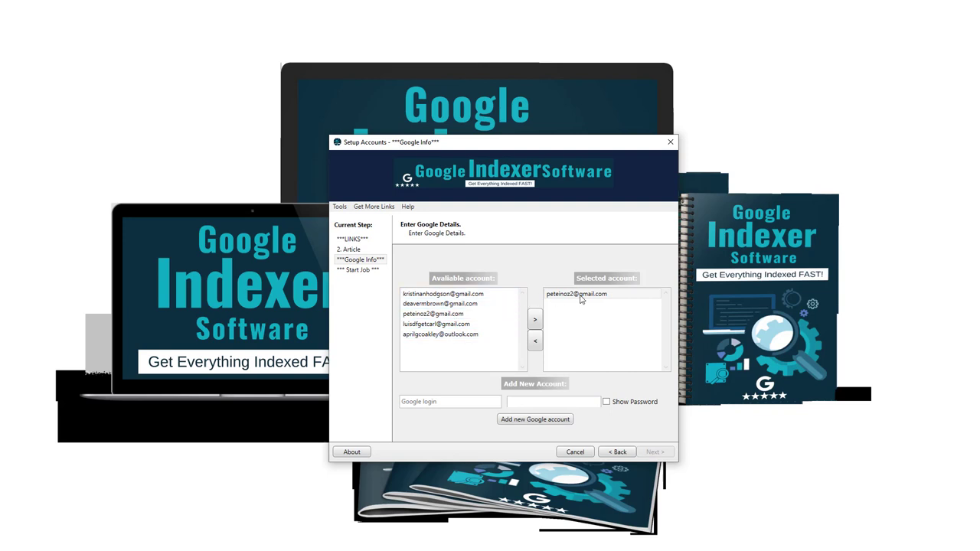
left_click(580, 297)
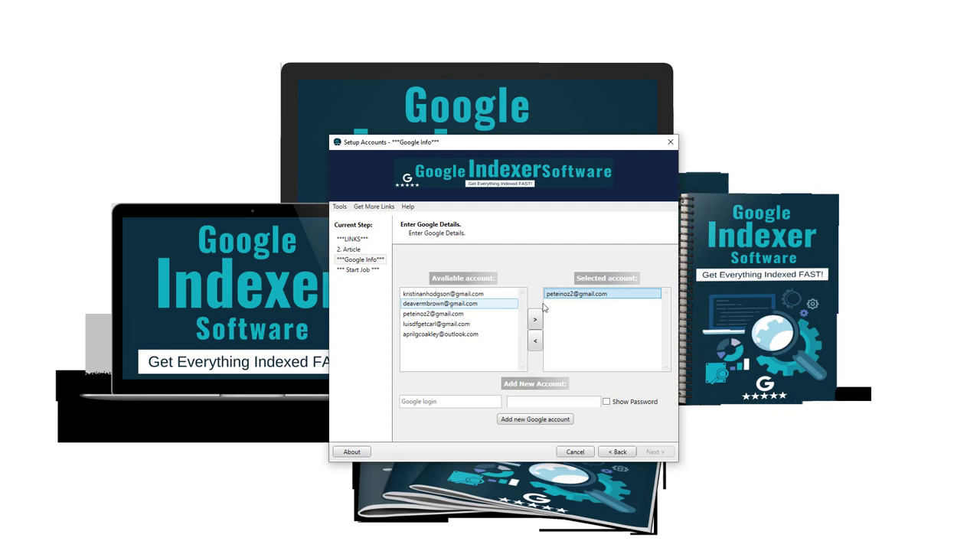
double_click(593, 299)
double_click(457, 344)
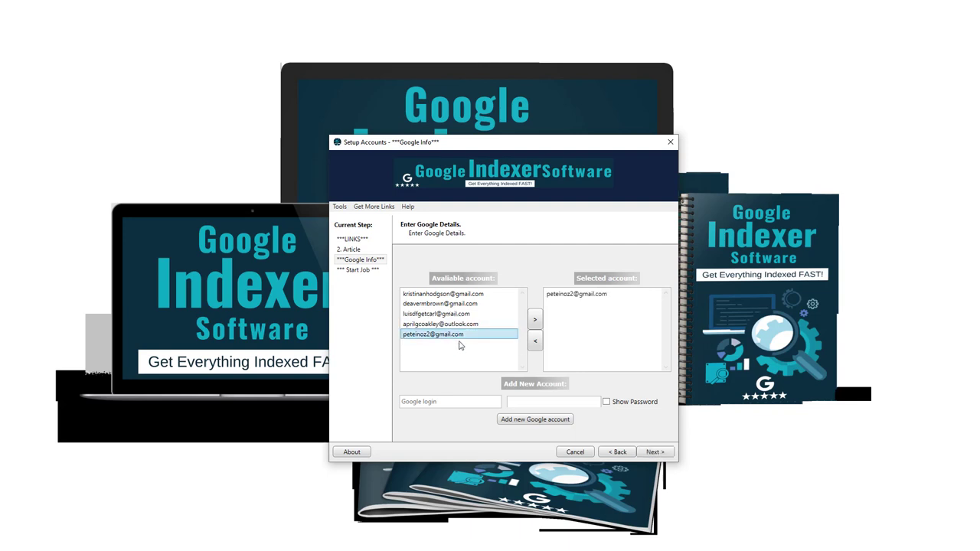
Advance to Start Job with the selected account and start the indexing job.
left_click(572, 296)
left_click(654, 452)
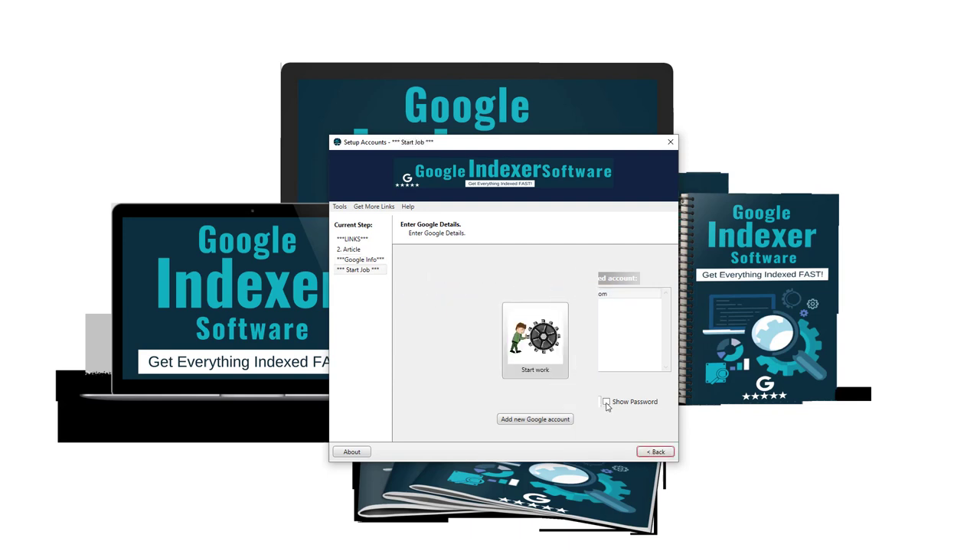
left_click(554, 358)
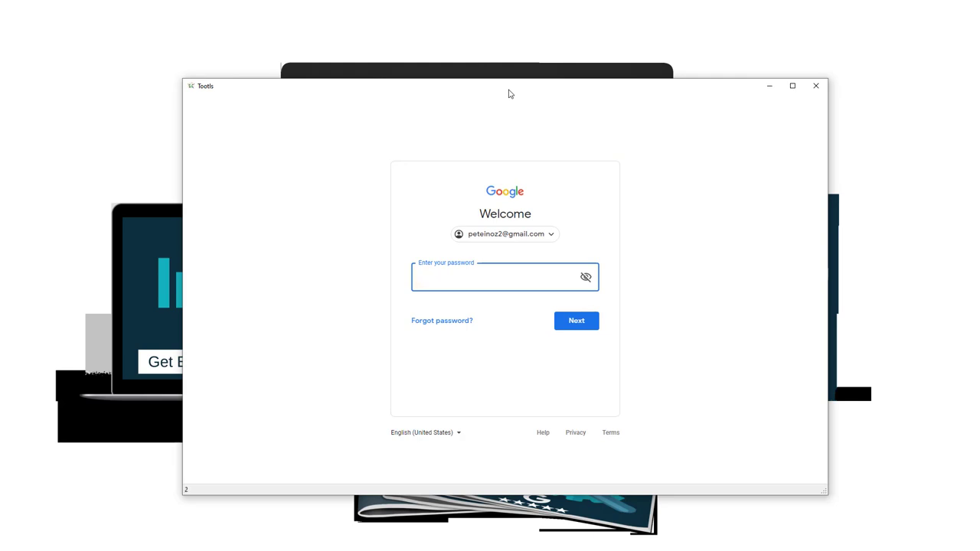
Sign in with the pasted account password and describe the site as 'Phoenix Car Accident Attorney 85014'.
key("ctrl+v")
key("Return")
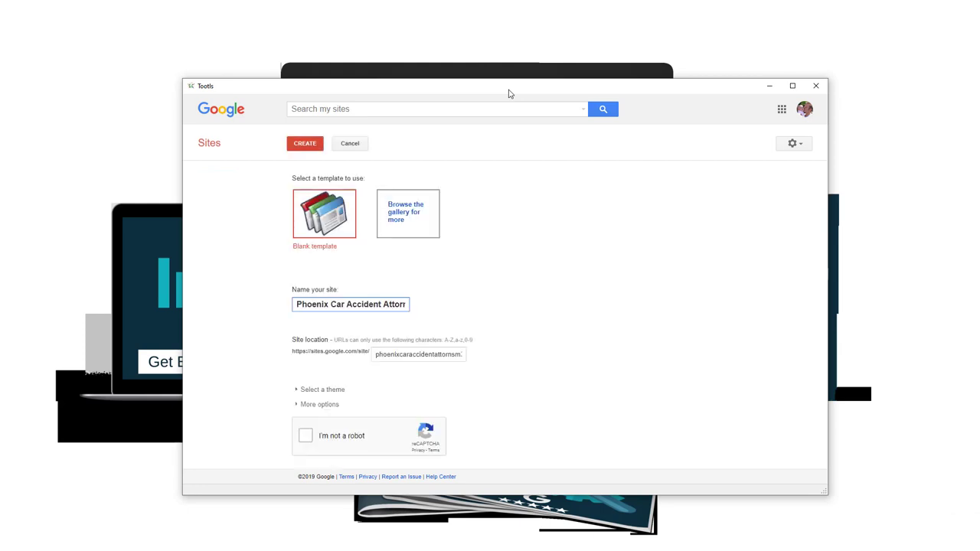
key("Tab")
type("Phoenix Car Accident Attorney 85014")
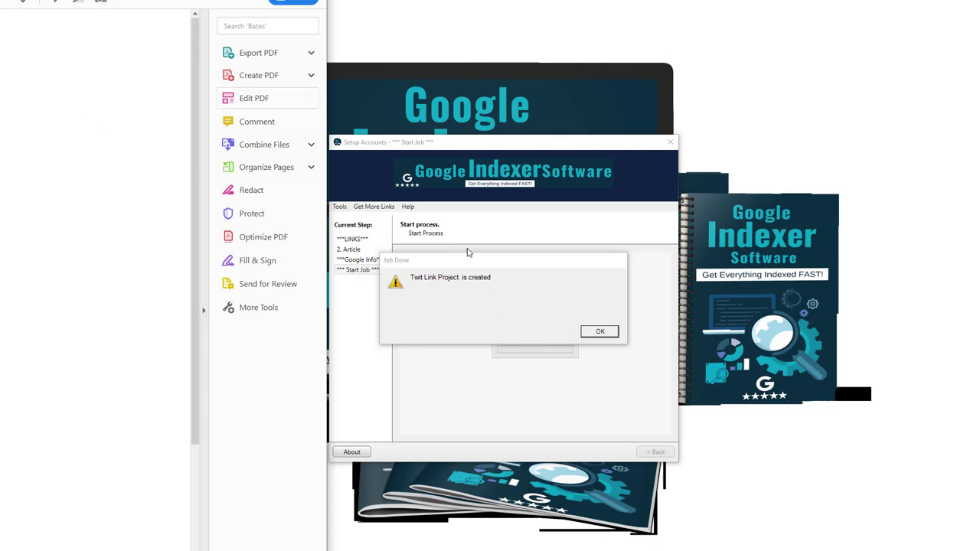
left_click(605, 335)
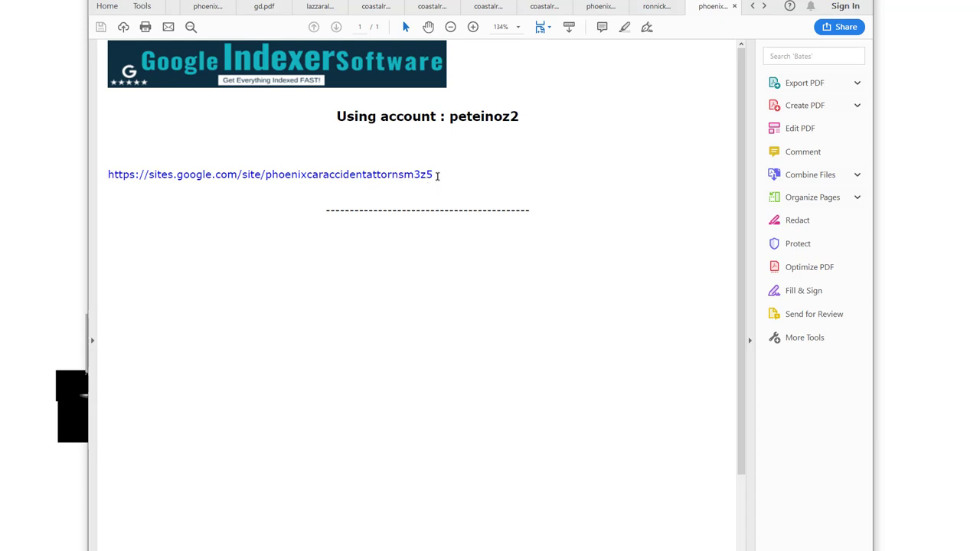
left_click_drag(432, 174, 418, 177)
left_click(435, 206)
left_click_drag(435, 175, 414, 184)
left_click(339, 181)
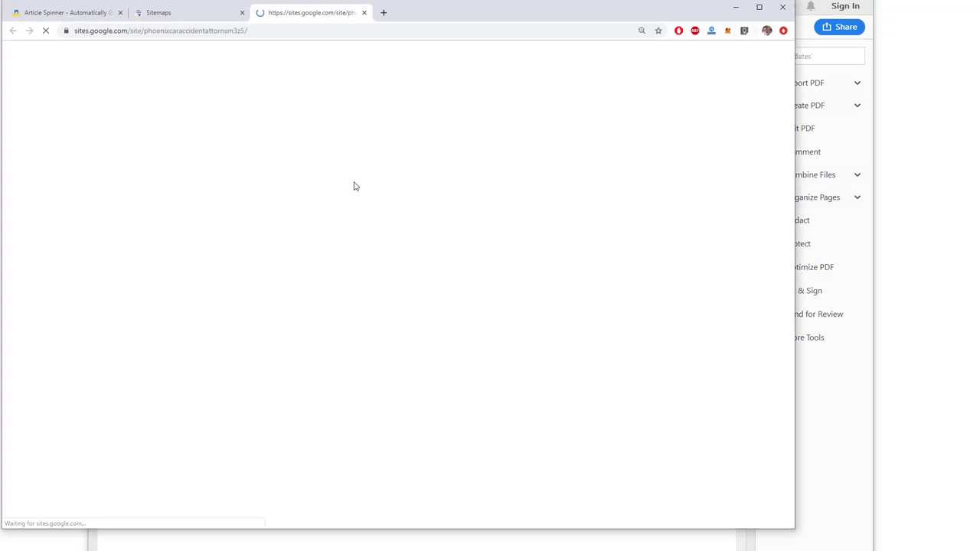
Reload the new site and read its Phoenix Car Accident Attorney 85014 article.
left_click_drag(253, 192, 261, 219)
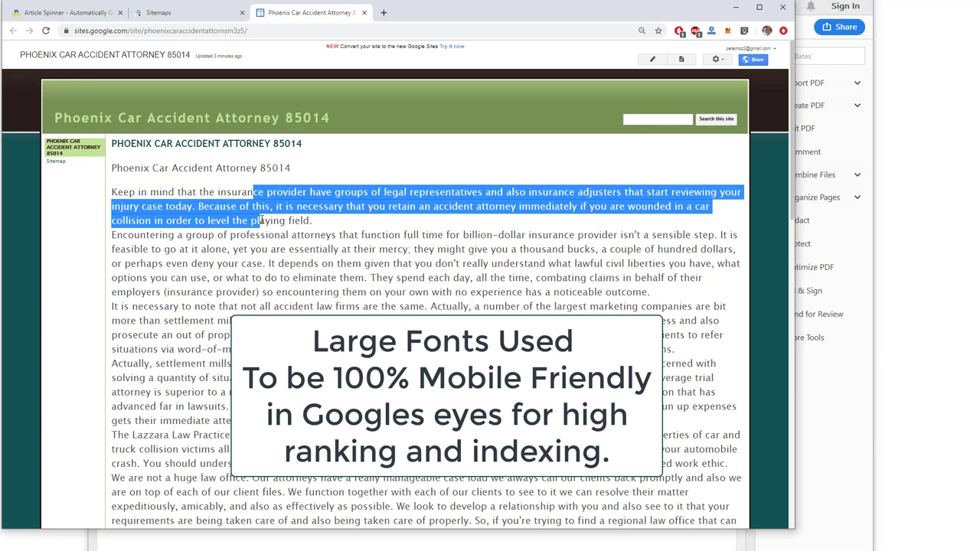
scroll(261, 220, "down", 4)
scroll(261, 219, "up", 4)
key("F5")
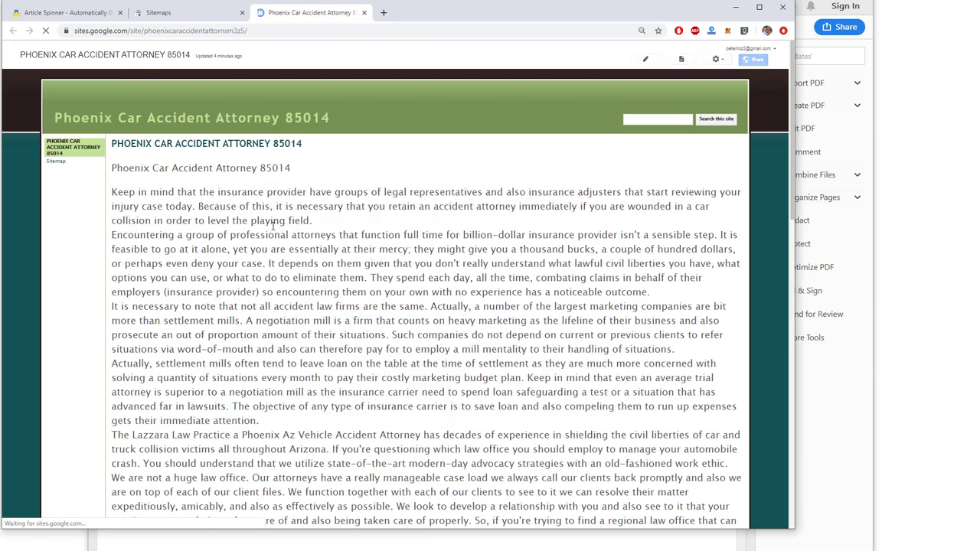
scroll(398, 321, "down", 3)
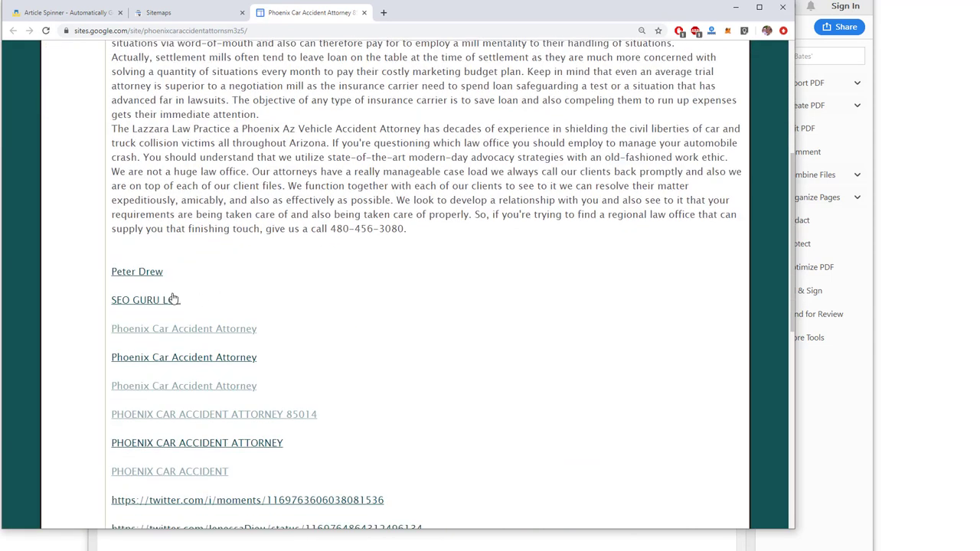
Review the site's list of links down to the last ones, then select its web address.
left_click_drag(197, 302, 113, 302)
left_click_drag(183, 277, 118, 272)
scroll(328, 299, "down", 3)
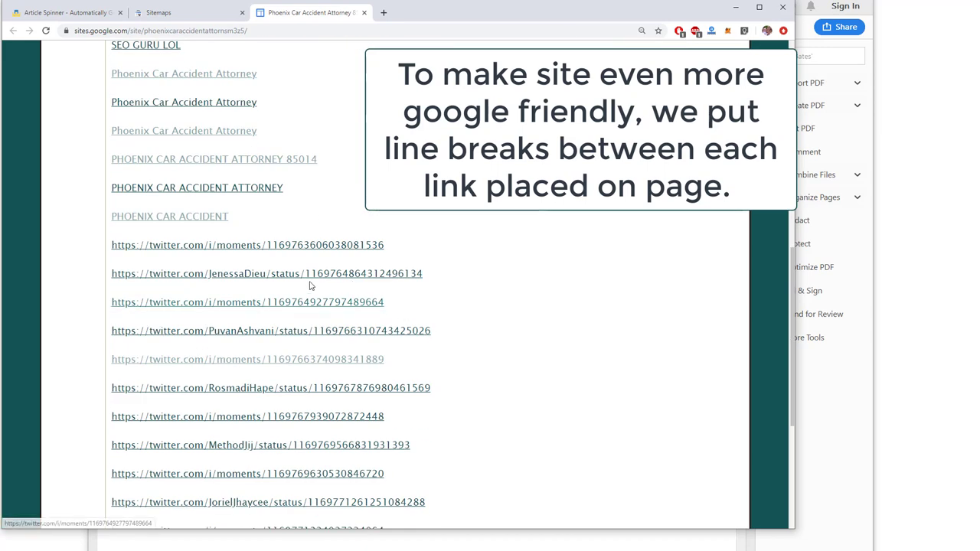
scroll(566, 346, "down", 1)
scroll(570, 346, "down", 3)
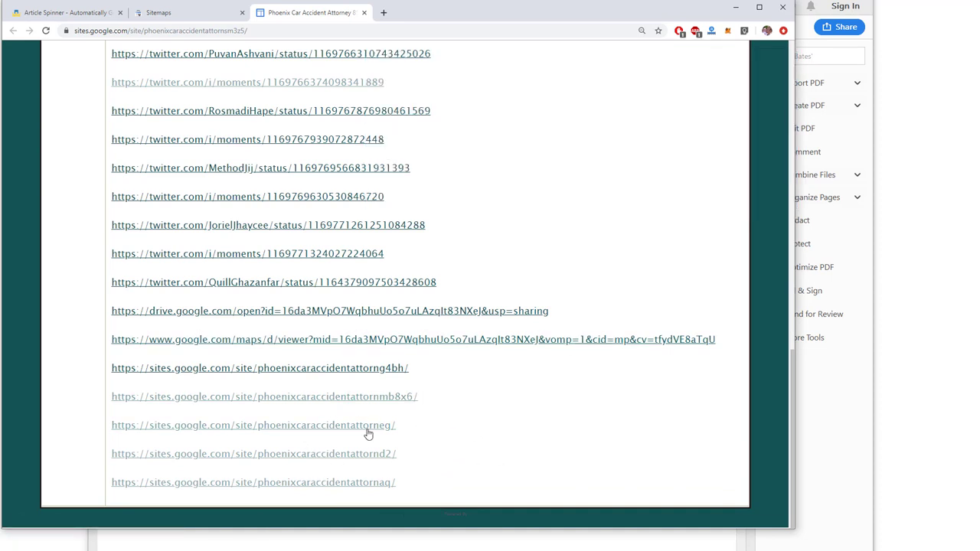
left_click_drag(105, 430, 472, 440)
left_click(450, 437)
key("Home")
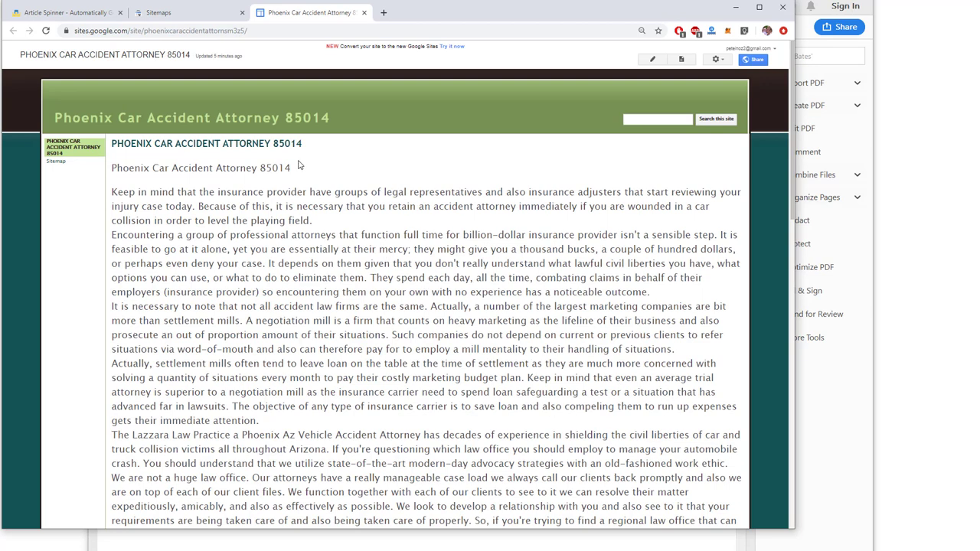
left_click(297, 31)
key("ctrl+c")
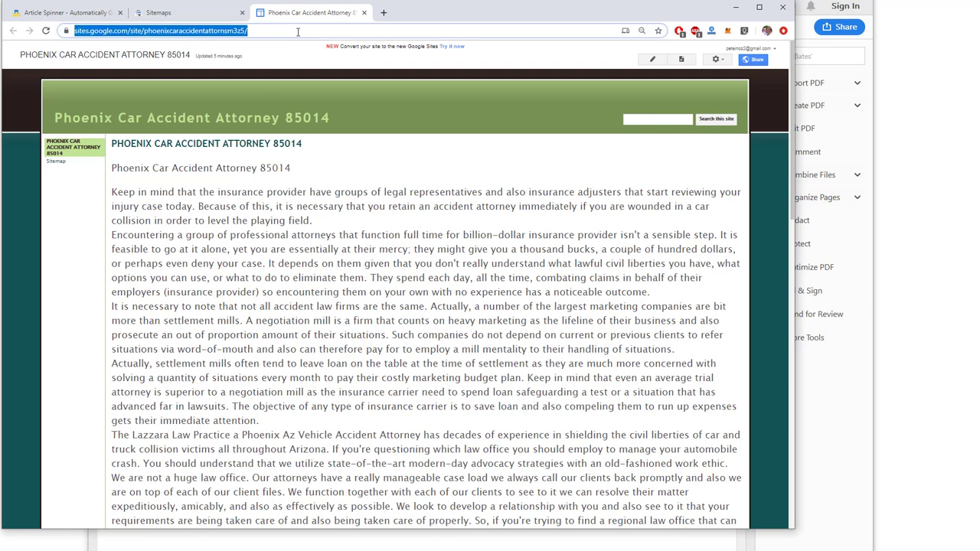
Open google.com in a new browser tab.
key("ctrl+t")
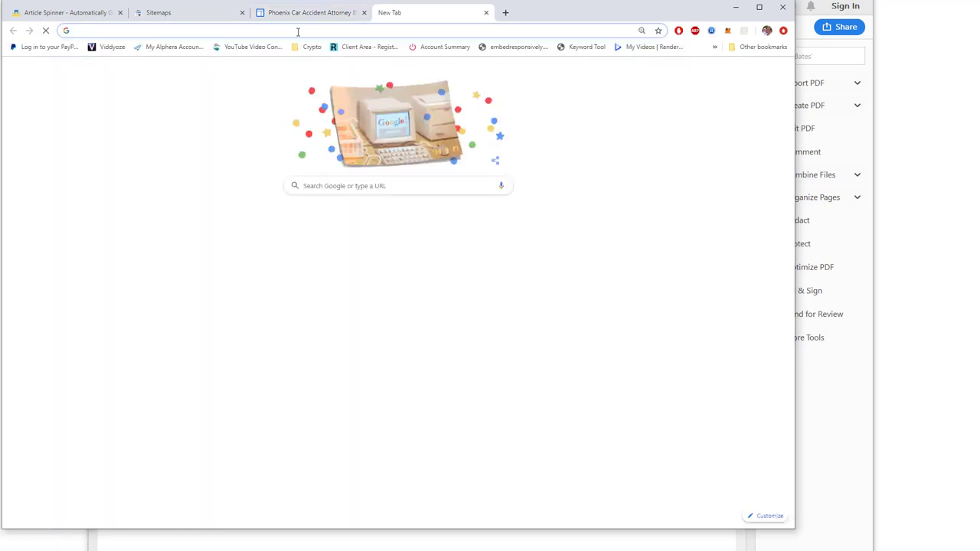
type("g")
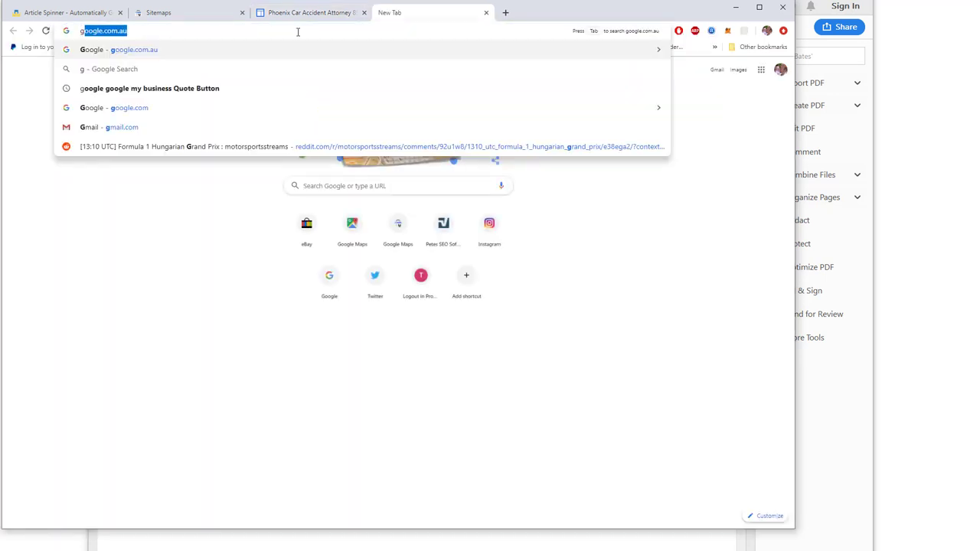
key("Down")
key("Down")
key("Down")
key("Return")
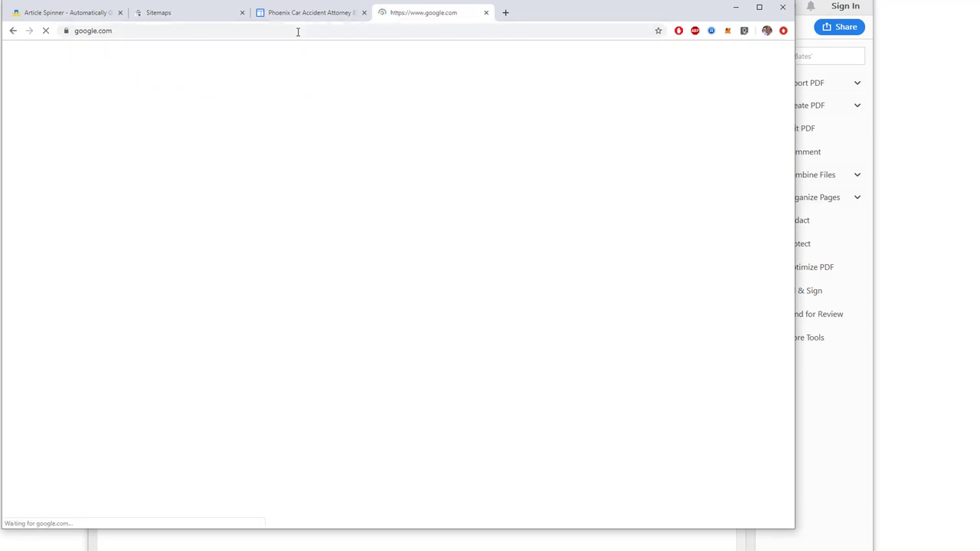
Search 'site:' plus the new site's URL, which finds no documents, then return to the site.
left_click(281, 215)
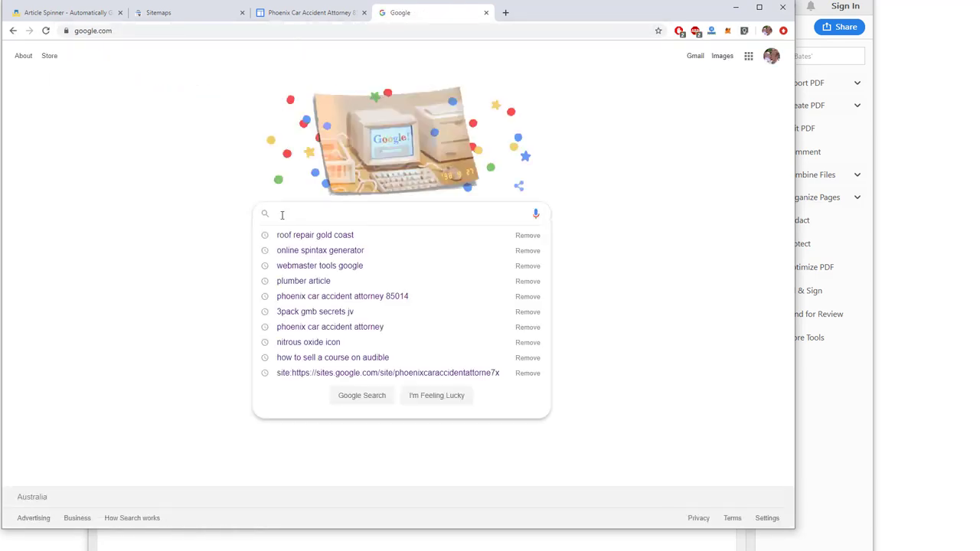
type("site:")
key("ctrl+v")
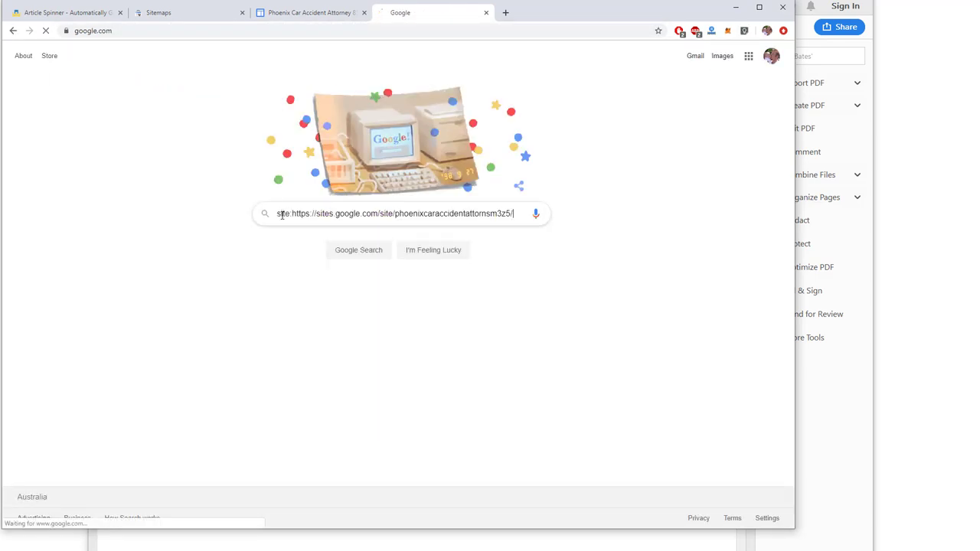
key("Return")
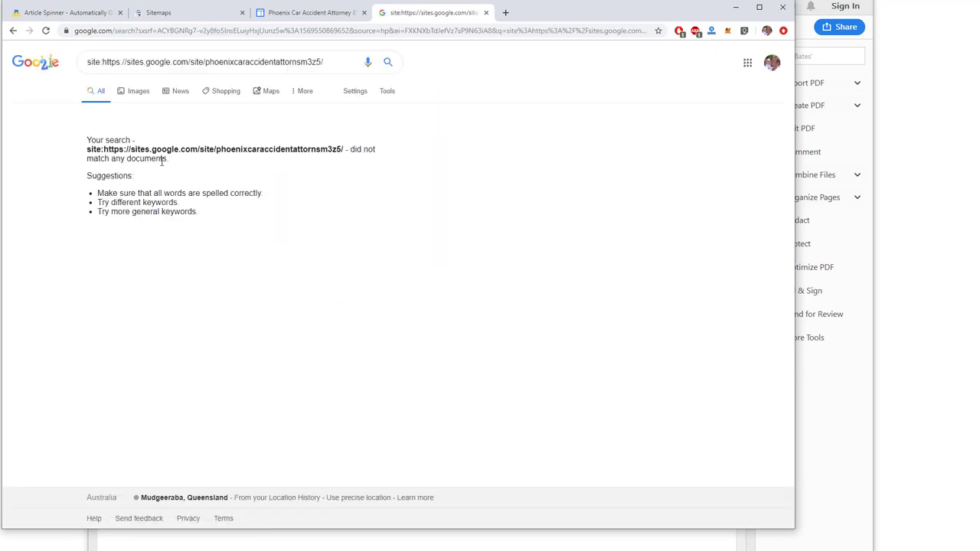
left_click(45, 32)
left_click(314, 19)
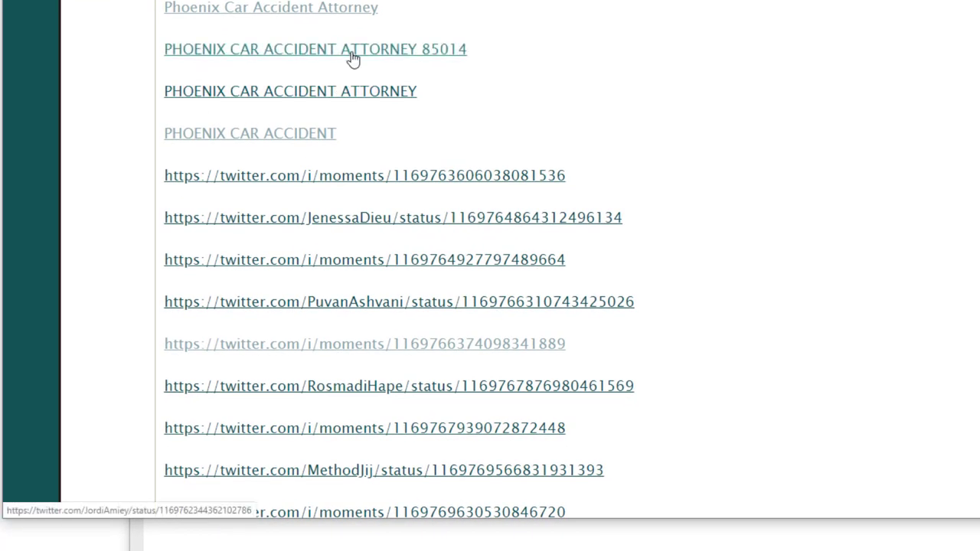
Google PHOENIX CAR ACCIDENT ATTORNEY 85014 in a new tab and review the law firm and Twitter results.
left_click_drag(157, 56, 496, 51)
key("ctrl+c")
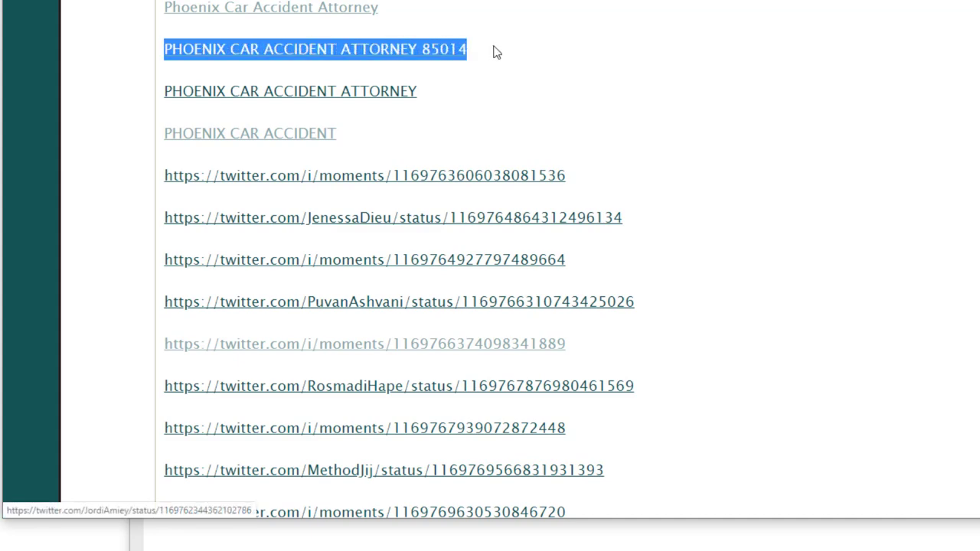
key("ctrl+t")
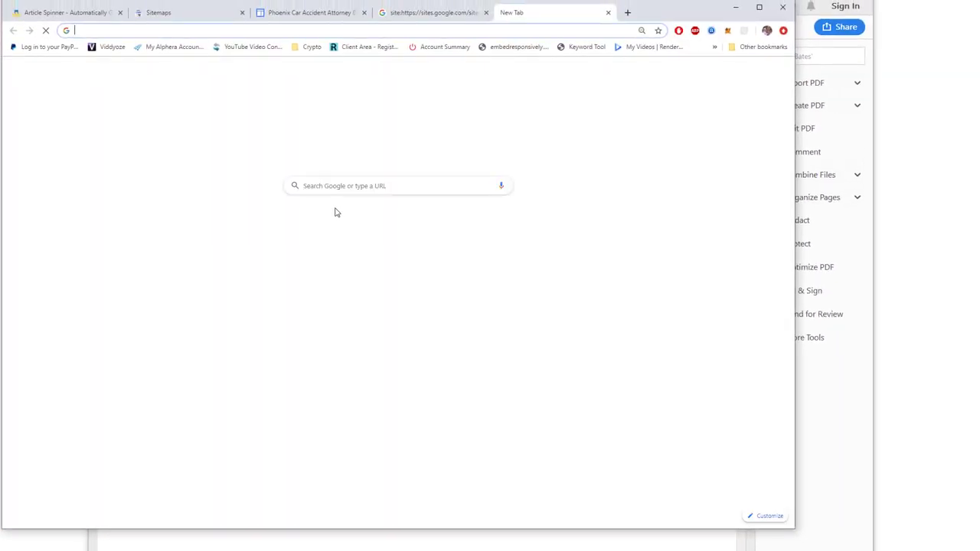
key("ctrl+v")
key("Return")
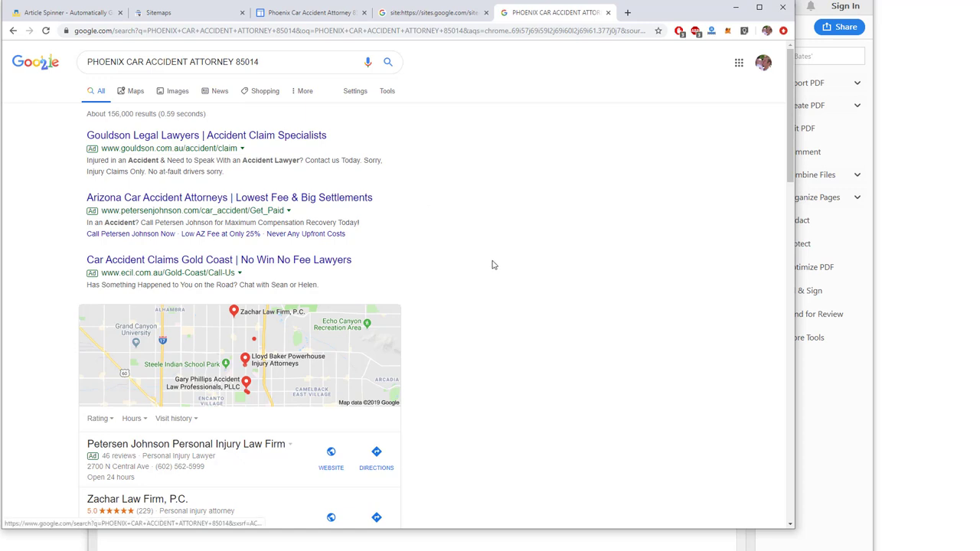
scroll(493, 265, "down", 3)
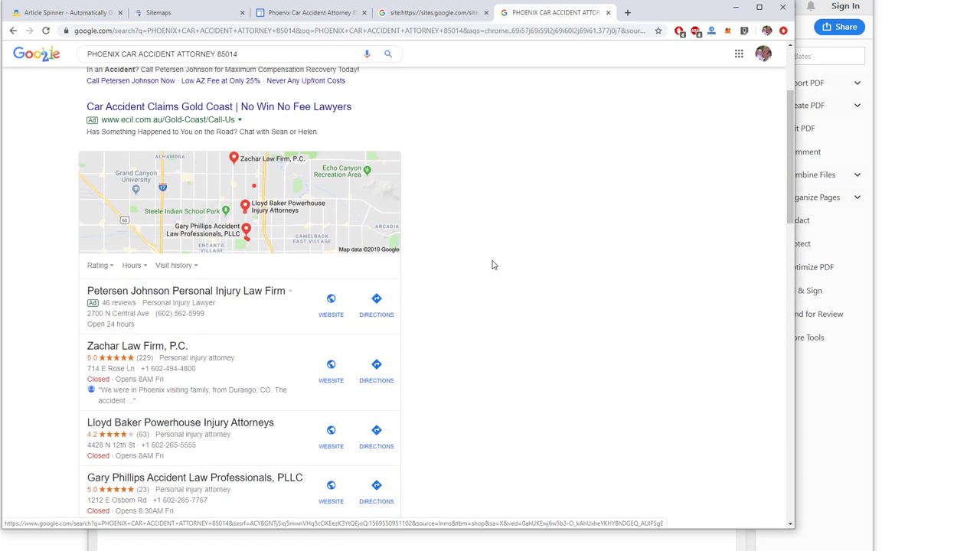
scroll(493, 265, "down", 4)
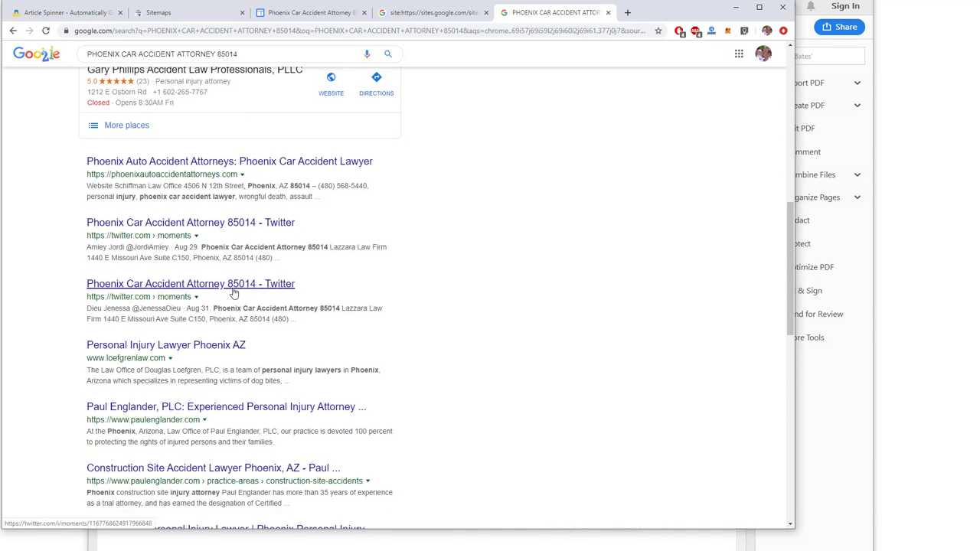
scroll(484, 290, "up", 1)
scroll(483, 289, "up", 1)
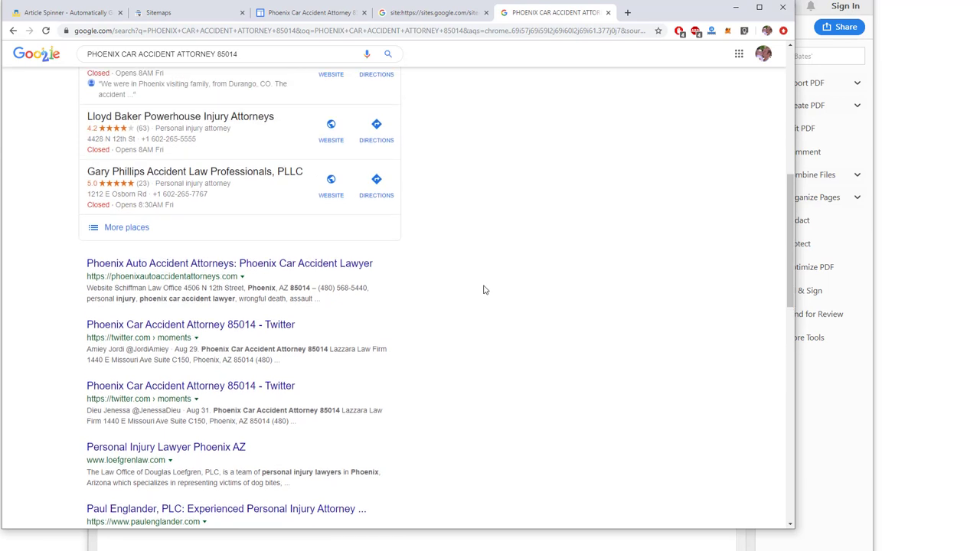
scroll(484, 289, "up", 2)
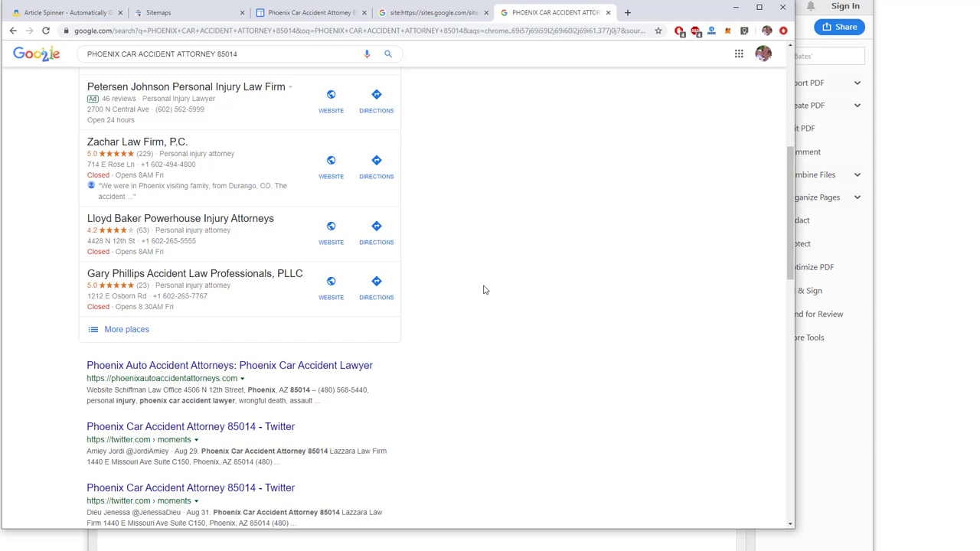
scroll(484, 290, "up", 3)
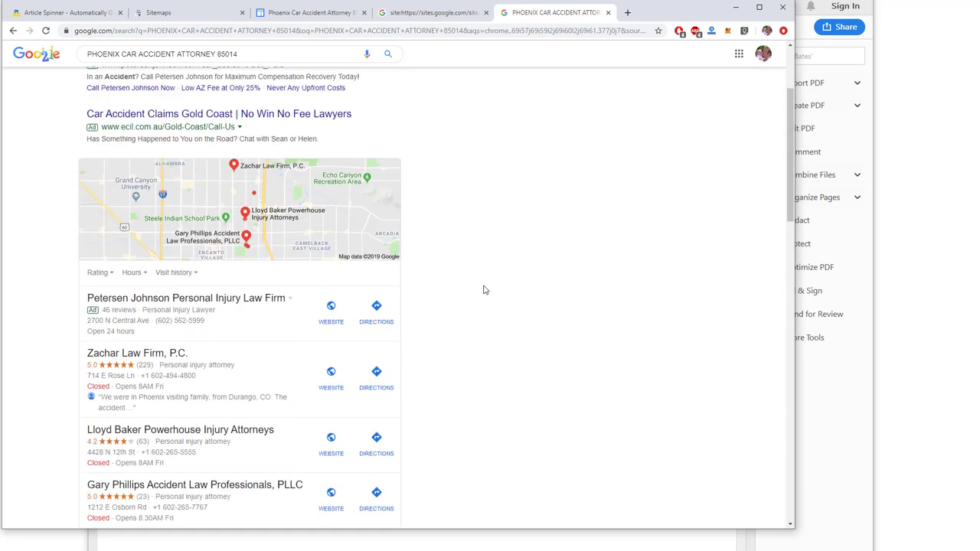